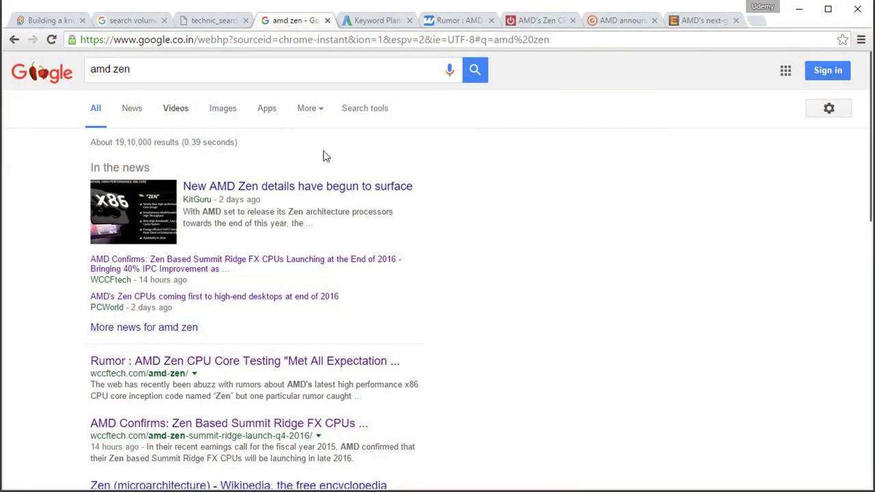
Examine the Google results for "amd zen" to see which websites rank on the first page
scroll(561, 252, "down", 2)
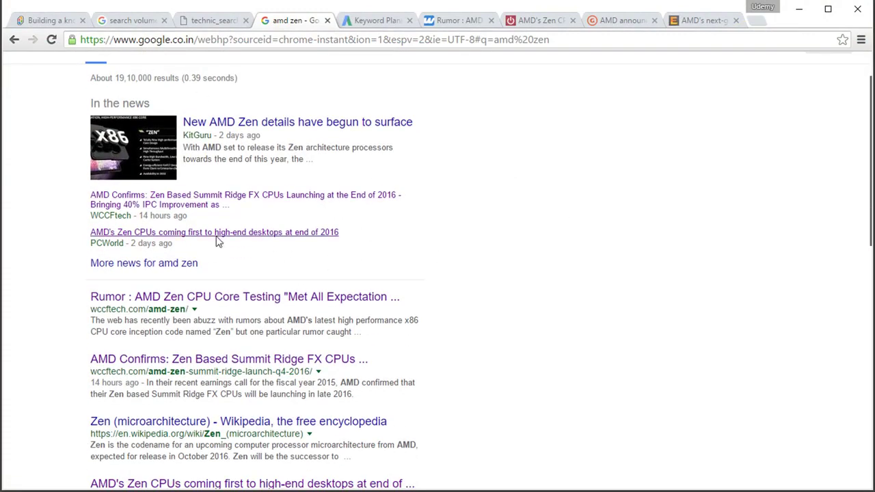
scroll(566, 300, "down", 3)
scroll(566, 299, "down", 4)
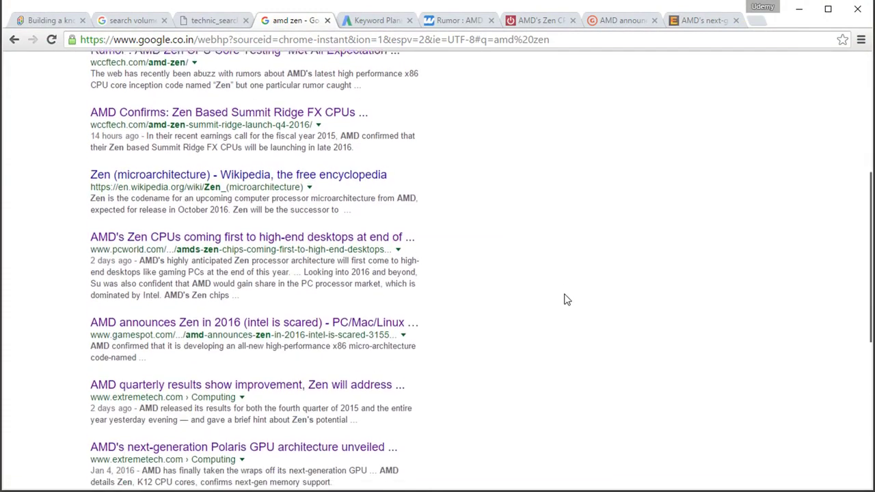
scroll(489, 271, "up", 2)
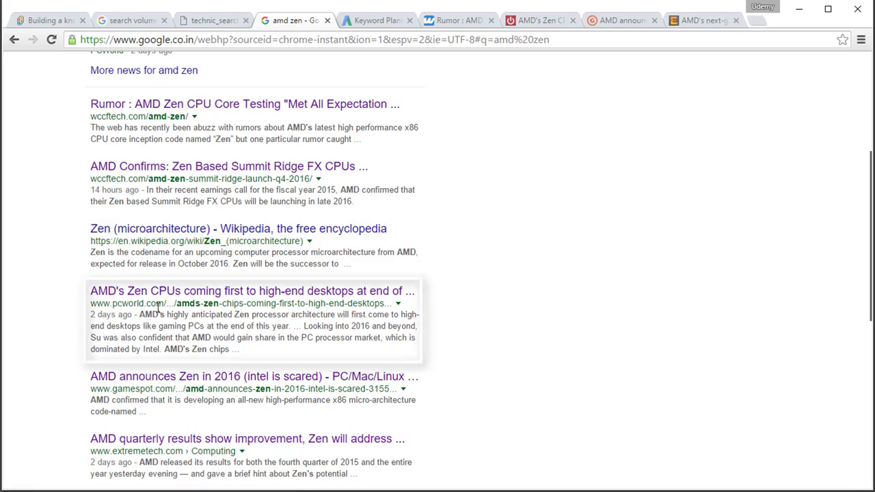
scroll(356, 318, "down", 2)
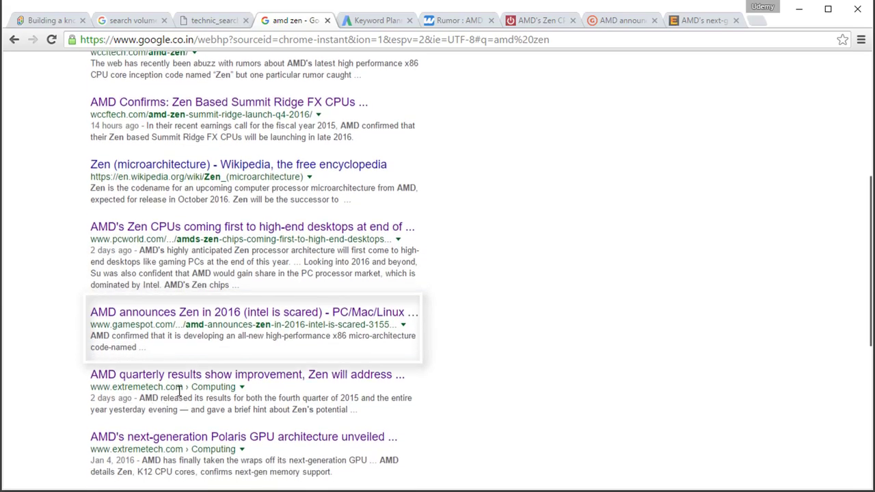
scroll(179, 391, "up", 2)
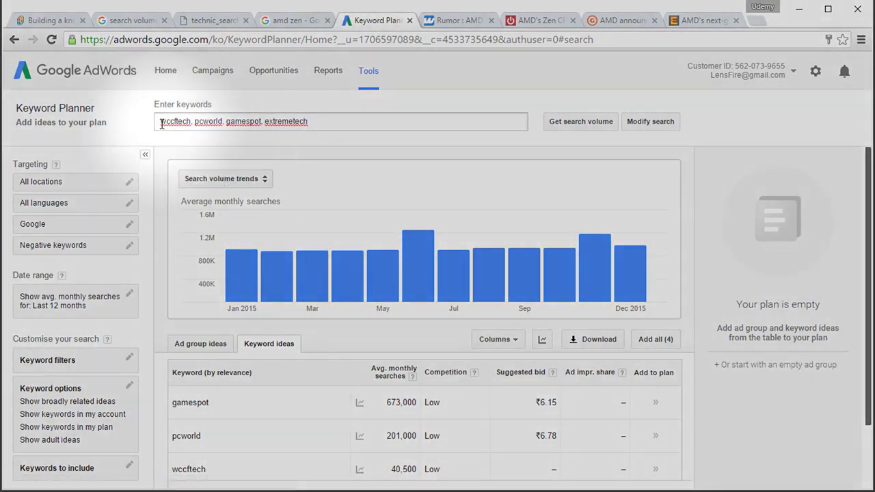
Compare the average monthly searches for wccftech, pcworld, gamespot and extremetech in Keyword Planner with the sites in the Google results
left_click(305, 123)
key("ctrl+shift+Tab")
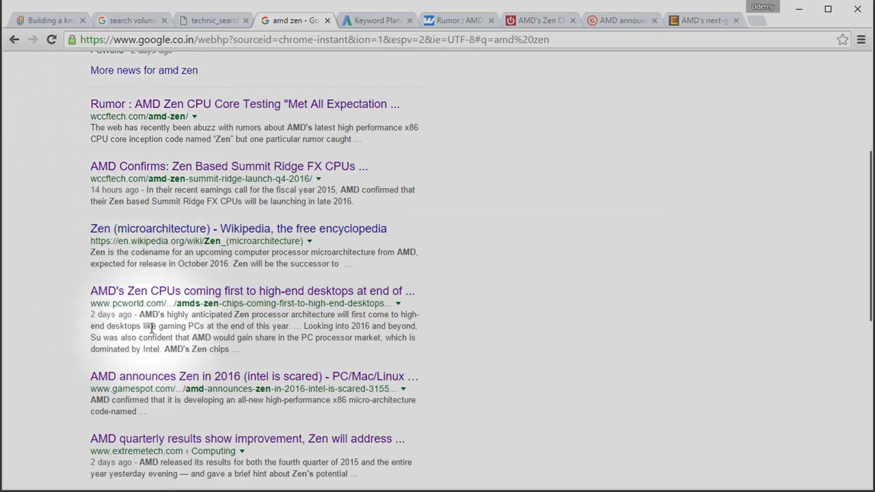
double_click(133, 388)
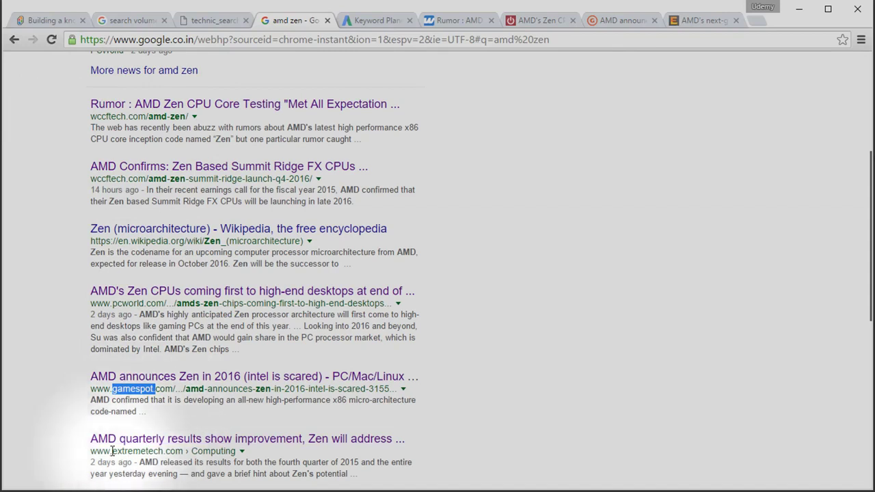
left_click(375, 20)
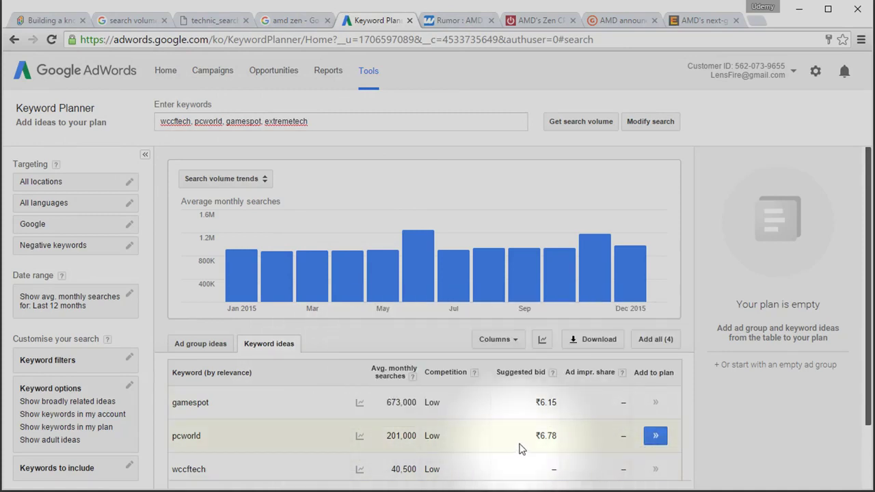
scroll(519, 448, "down", 2)
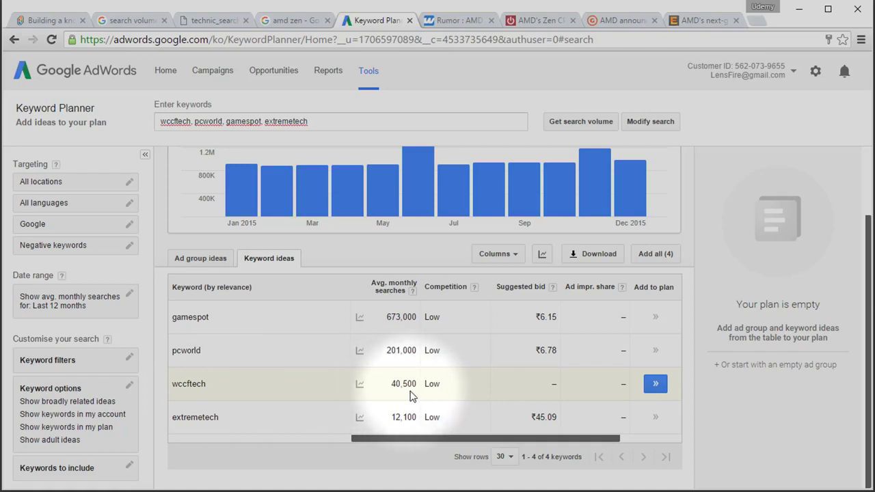
Examine the ranking order of the sites for "amd zen" down to Fudzilla, and check it against the brand search volumes in Keyword Planner
left_click(281, 20)
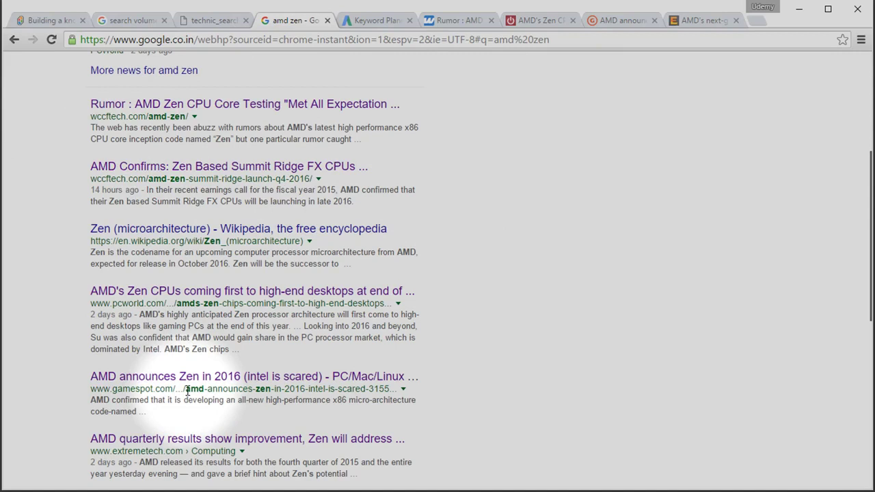
scroll(187, 392, "up", 1)
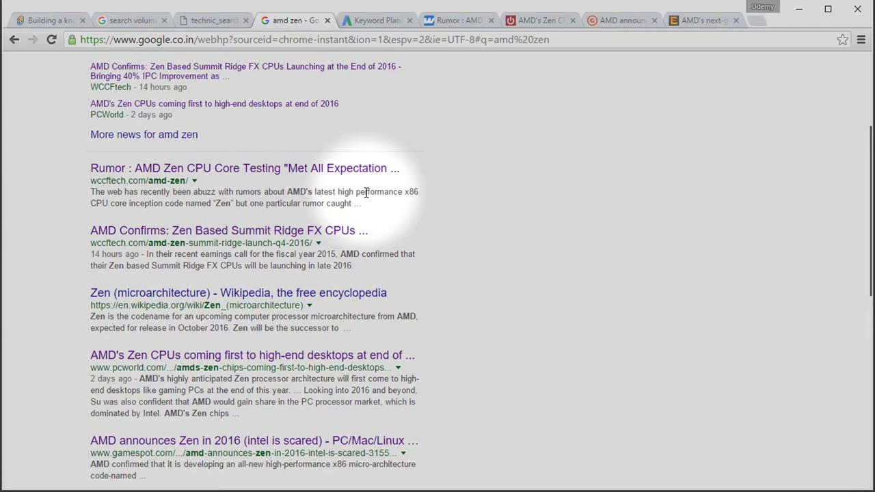
scroll(366, 193, "up", 3)
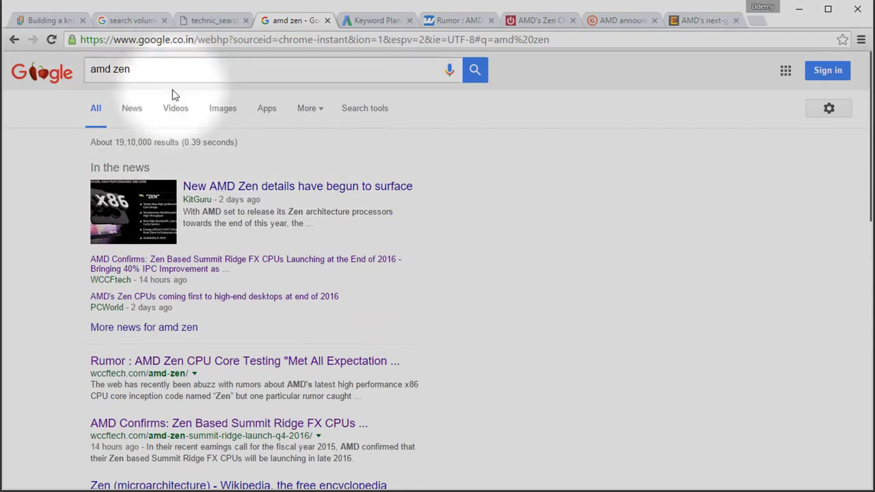
scroll(541, 291, "down", 2)
scroll(540, 291, "down", 2)
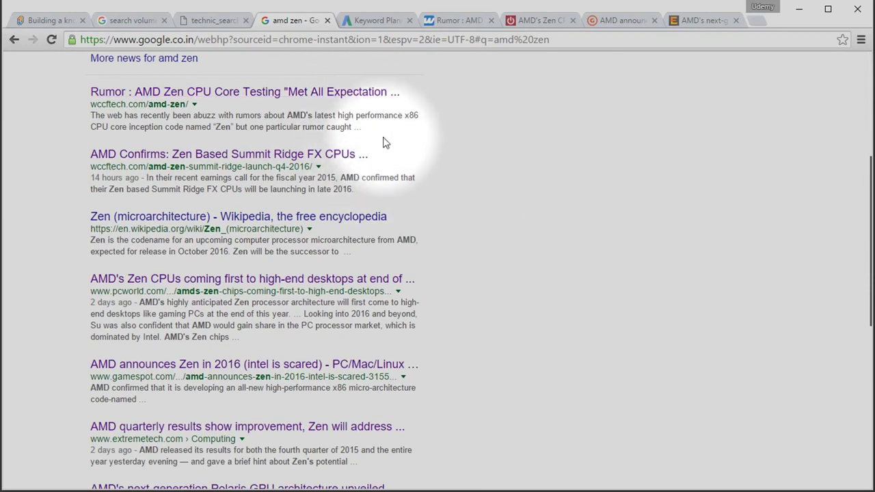
scroll(422, 194, "down", 1)
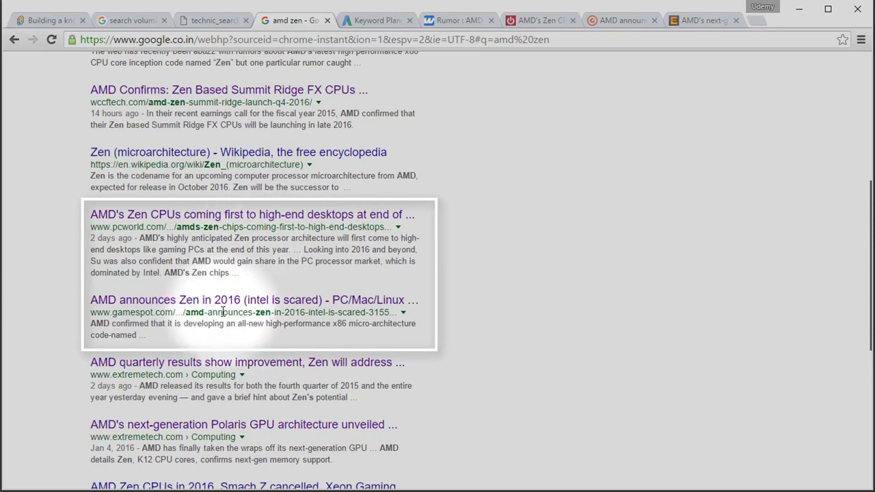
scroll(223, 312, "down", 1)
scroll(178, 318, "down", 2)
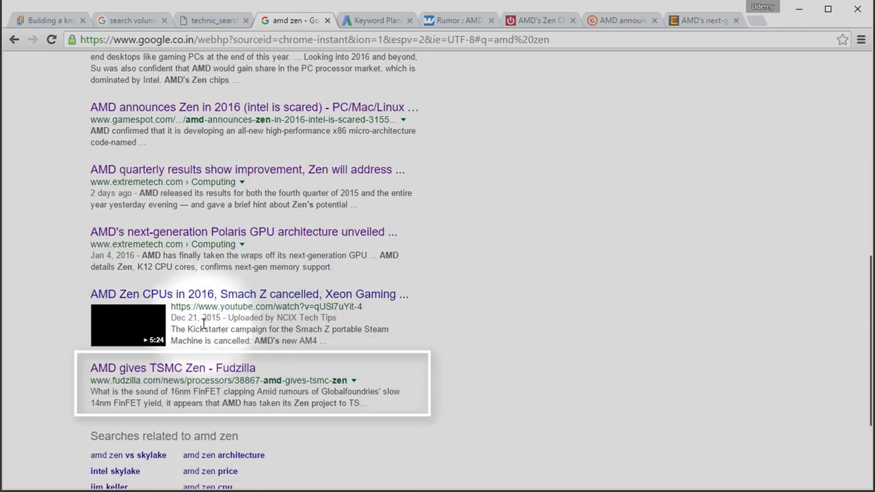
scroll(304, 376, "up", 4)
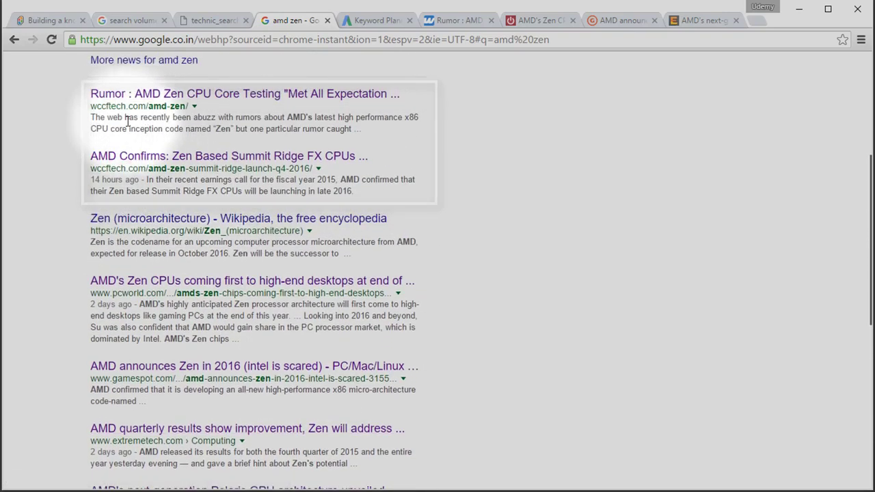
key("ctrl+Tab")
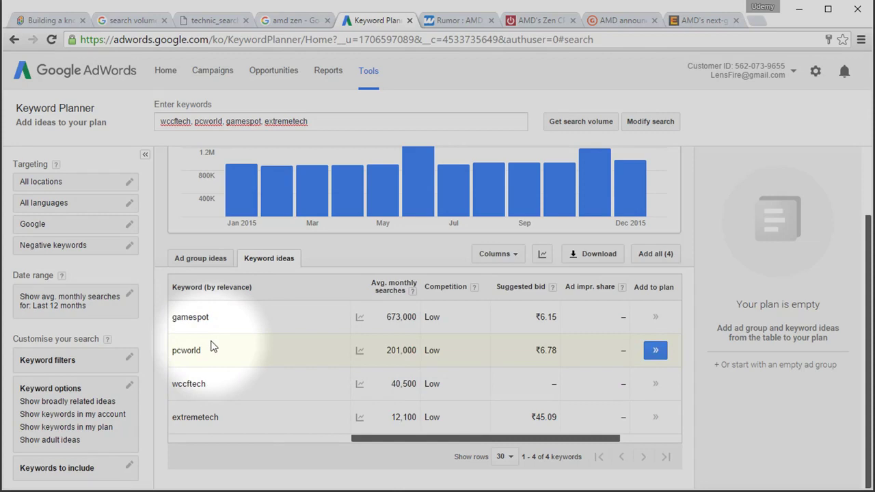
Bring up the WCCFtech article on AMD Zen CPU core testing and dismiss its notification subscription prompt
left_click(453, 20)
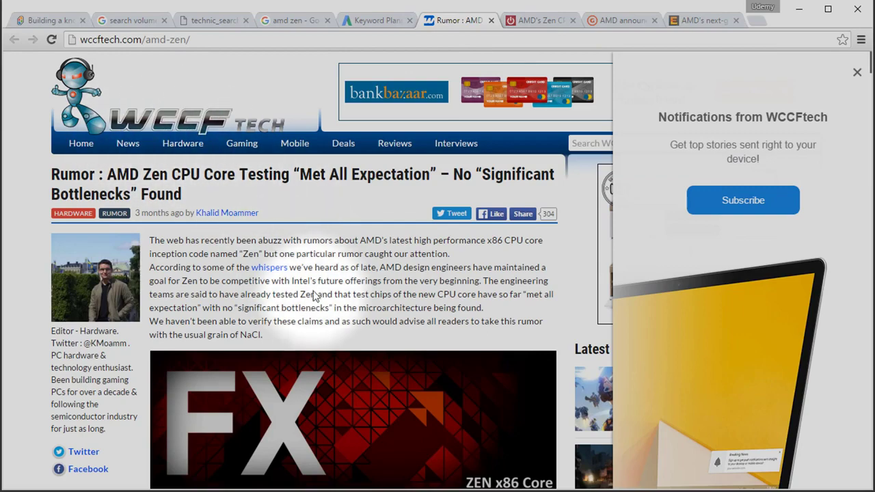
left_click(292, 21)
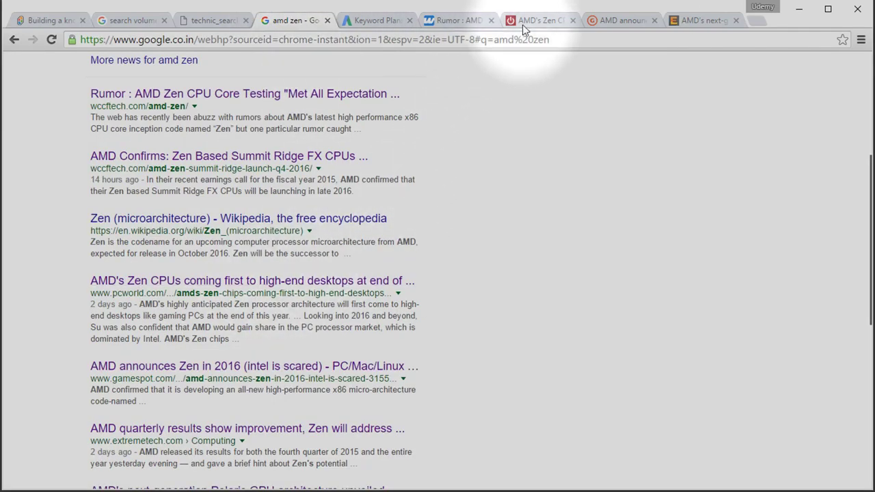
left_click(448, 22)
scroll(450, 221, "down", 5)
scroll(451, 274, "up", 1)
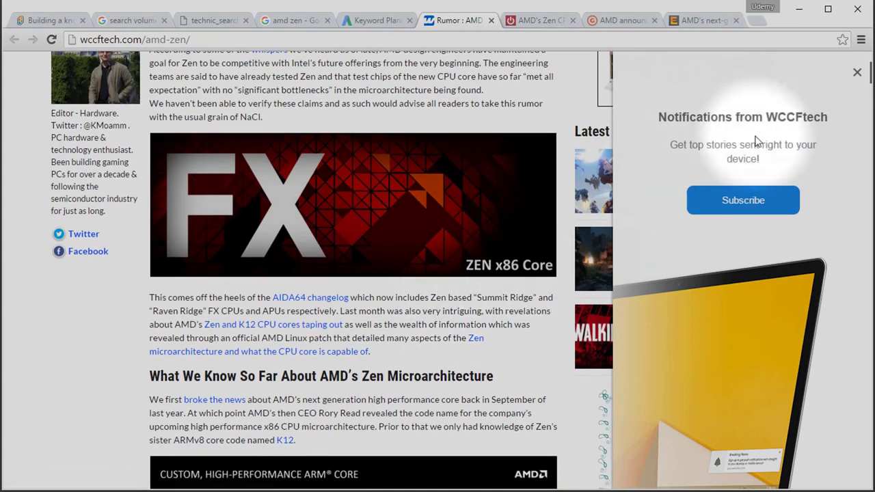
left_click(856, 72)
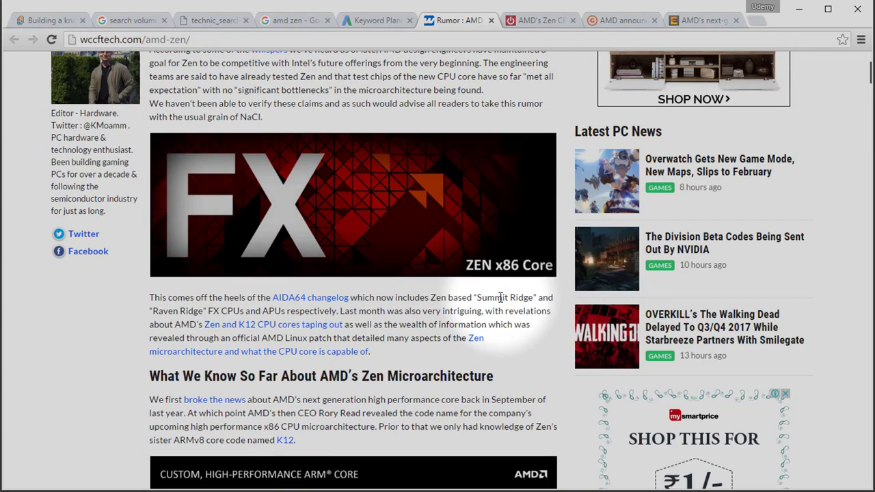
Read through the WCCFtech article's text, slides and performance charts to assess its content depth
scroll(436, 138, "down", 3)
scroll(436, 138, "down", 5)
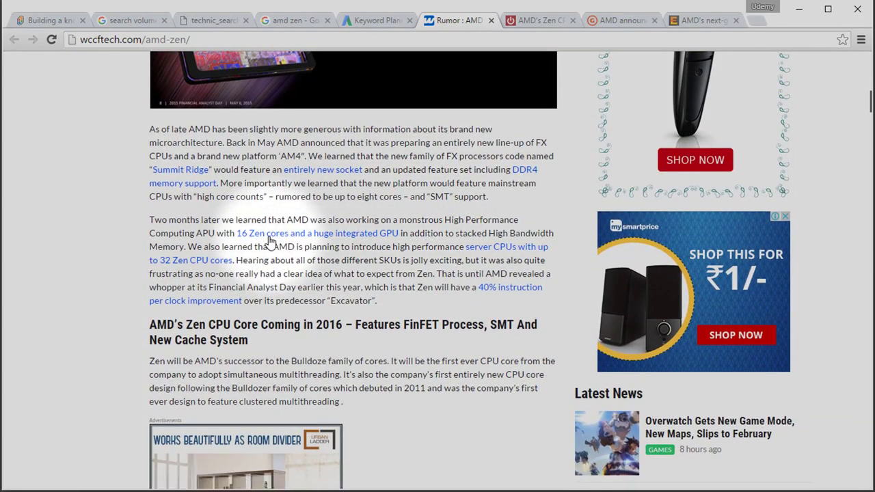
scroll(360, 239, "down", 1)
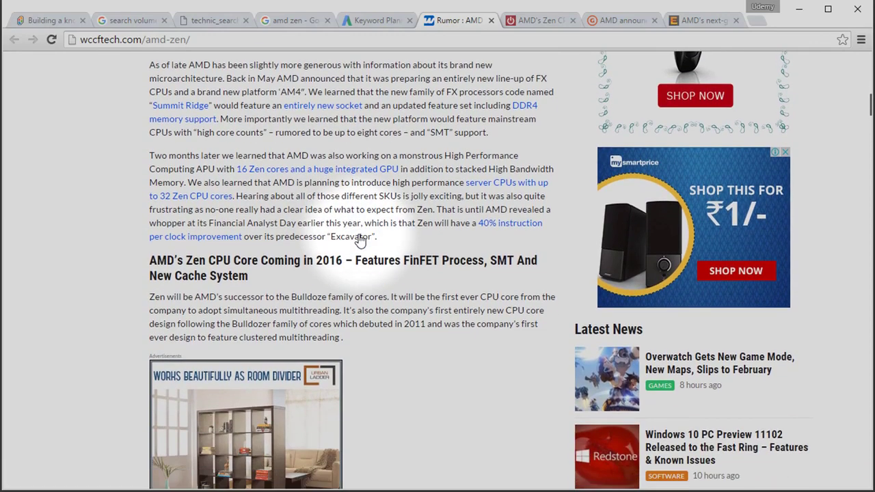
scroll(360, 234, "down", 4)
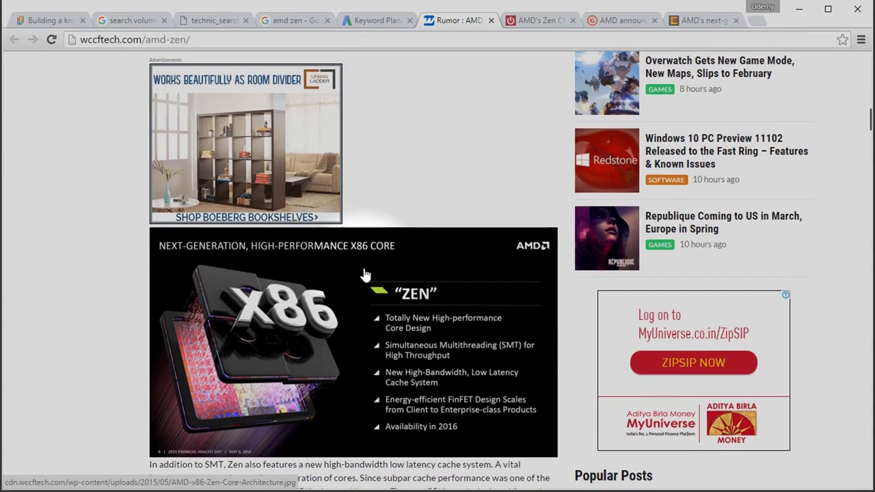
scroll(365, 274, "down", 4)
scroll(365, 274, "down", 4)
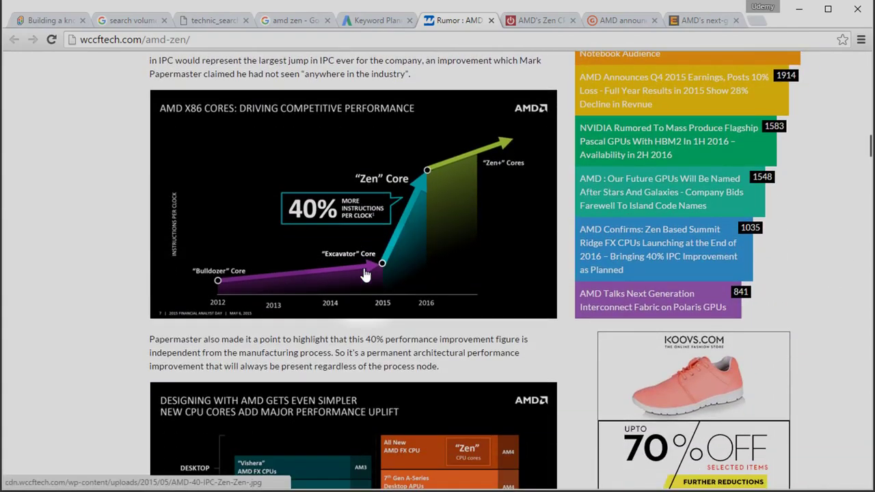
scroll(364, 274, "down", 4)
scroll(364, 275, "up", 8)
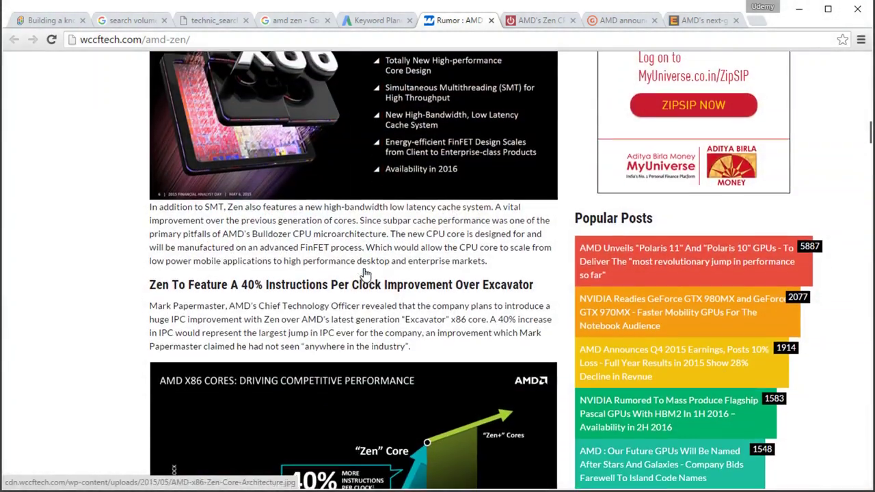
scroll(364, 274, "down", 4)
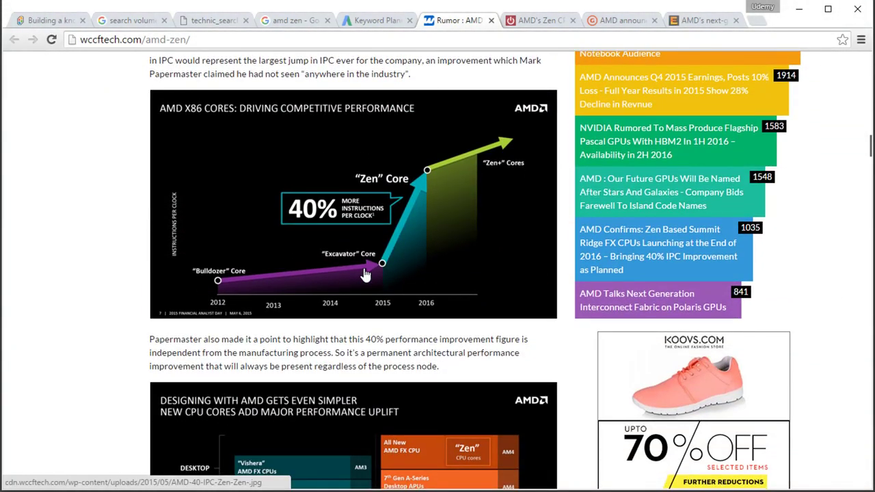
scroll(365, 274, "down", 4)
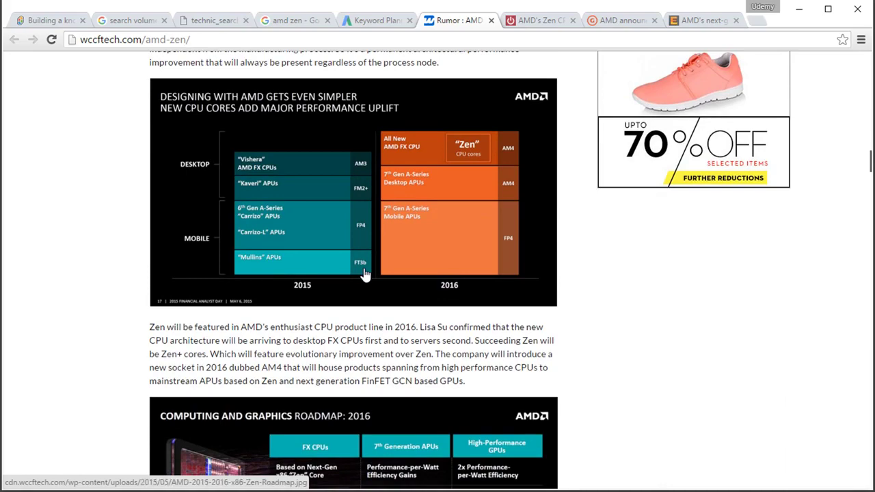
Review the PCWorld article on Zen CPUs coming to high-end desktops, from its headline to the end of the text
left_click(540, 22)
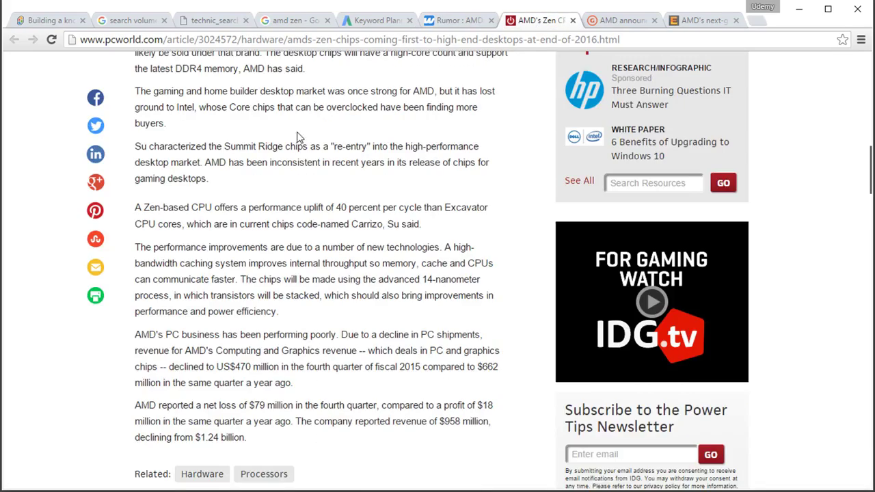
scroll(335, 252, "up", 10)
scroll(335, 251, "up", 3)
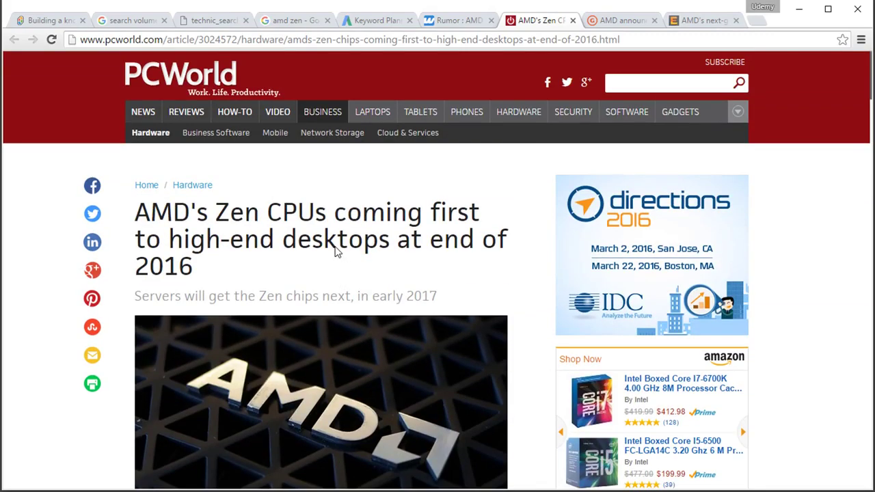
scroll(273, 228, "down", 3)
scroll(289, 315, "down", 8)
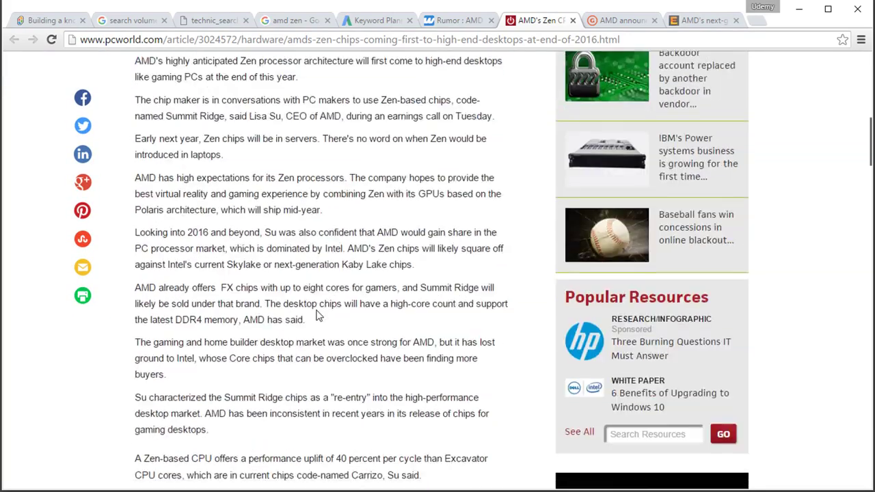
scroll(336, 258, "down", 3)
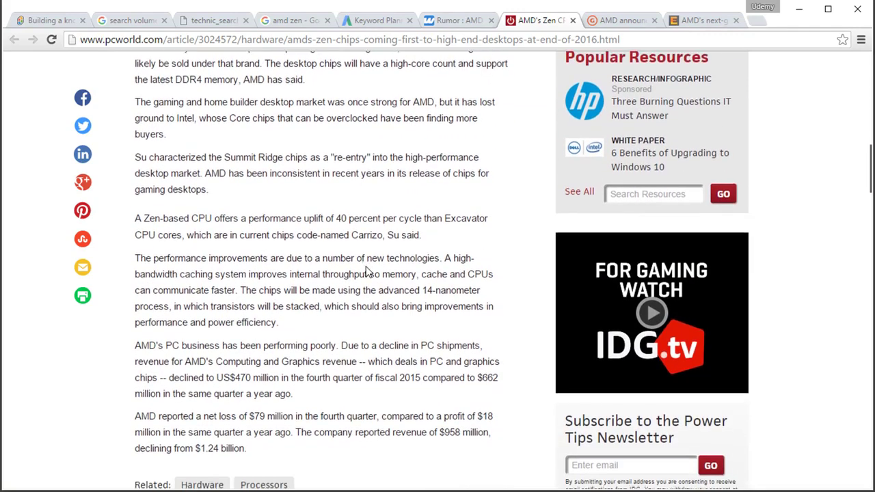
scroll(367, 271, "down", 1)
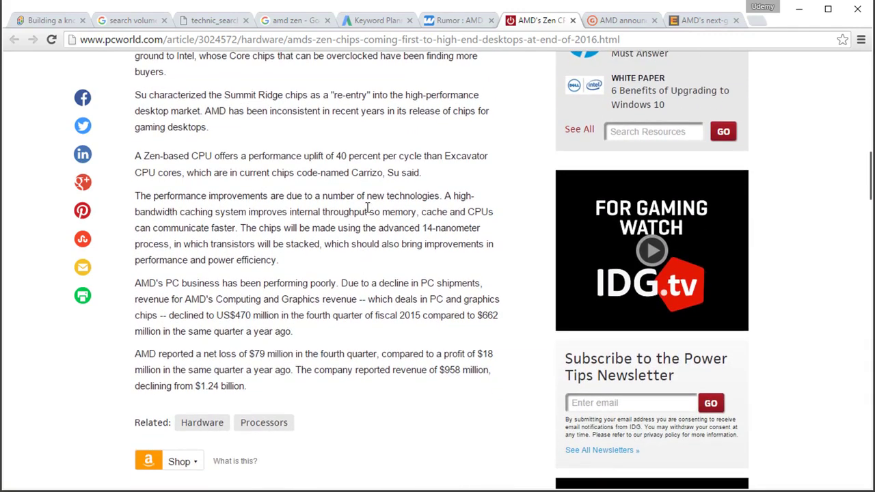
Revisit the "amd zen" ranking in Google and the site-name search volumes in Keyword Planner
left_click(287, 26)
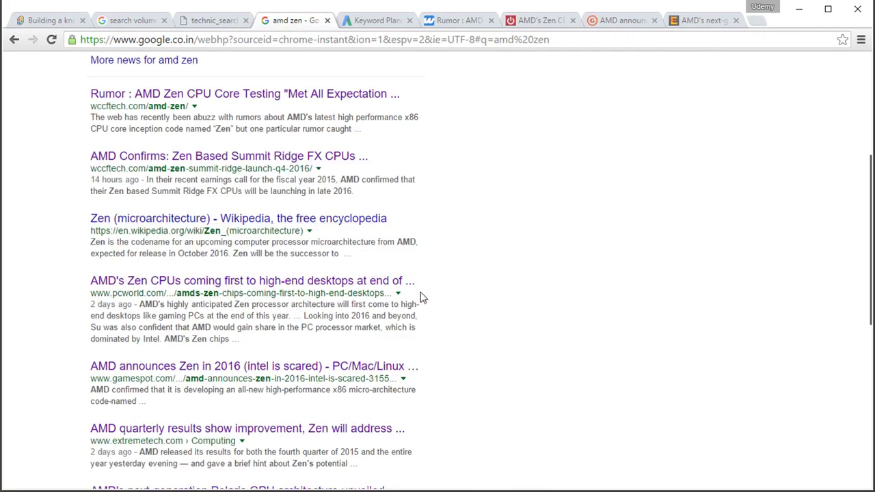
left_click(392, 21)
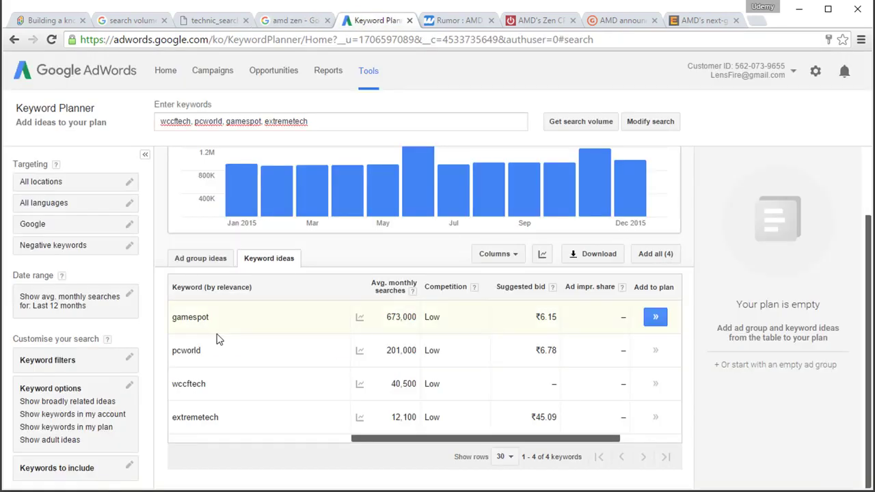
Reread the WCCFtech article from its headline through the section on what is known about AMD's Zen microarchitecture
left_click(457, 21)
scroll(506, 353, "up", 10)
scroll(506, 360, "up", 8)
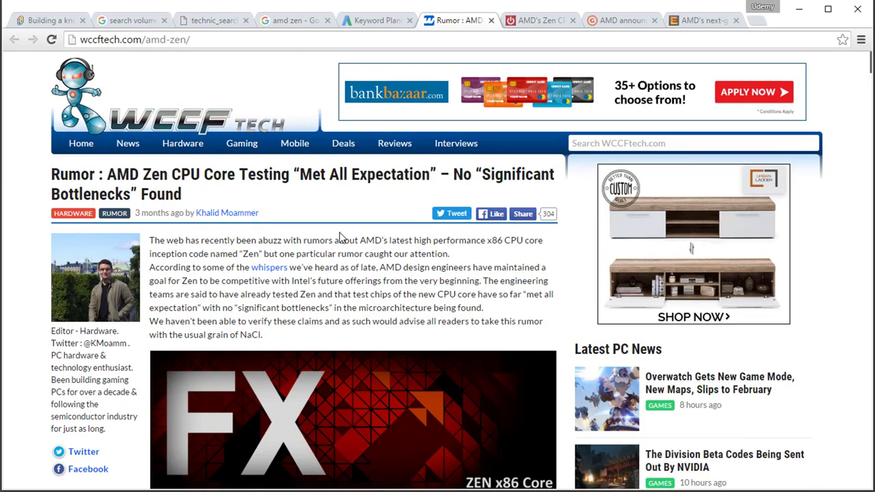
scroll(339, 238, "down", 6)
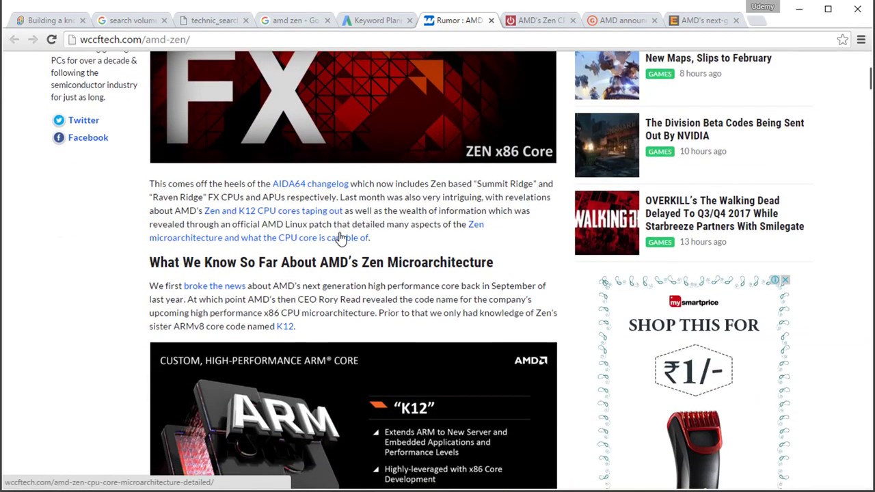
scroll(339, 236, "down", 4)
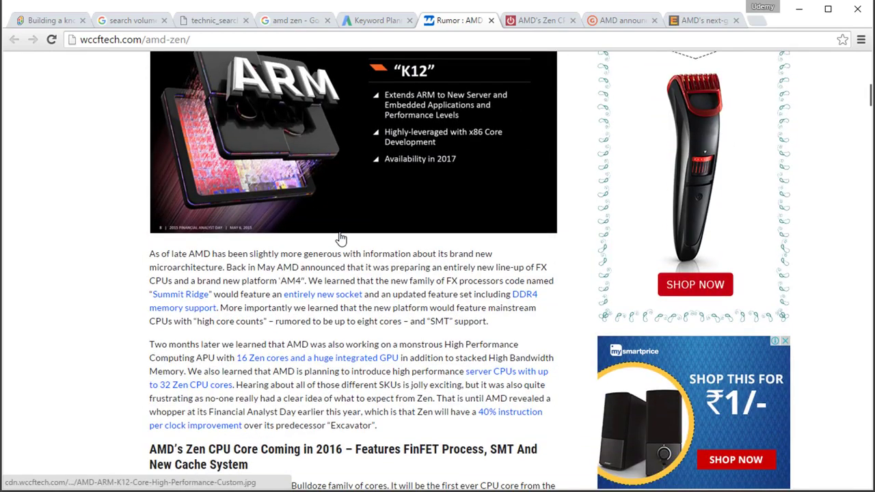
scroll(340, 237, "down", 1)
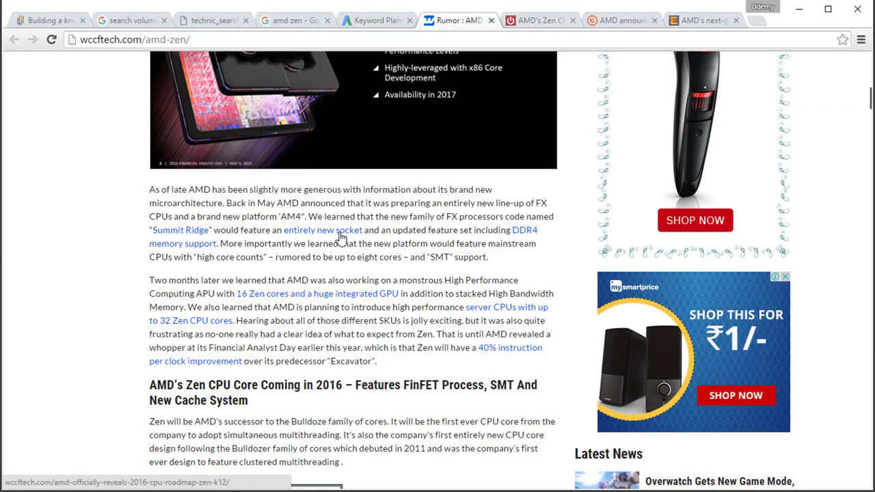
Compare the PCWorld article with the opening of the GameSpot forum thread, and return to the "amd zen" Google results
left_click(525, 22)
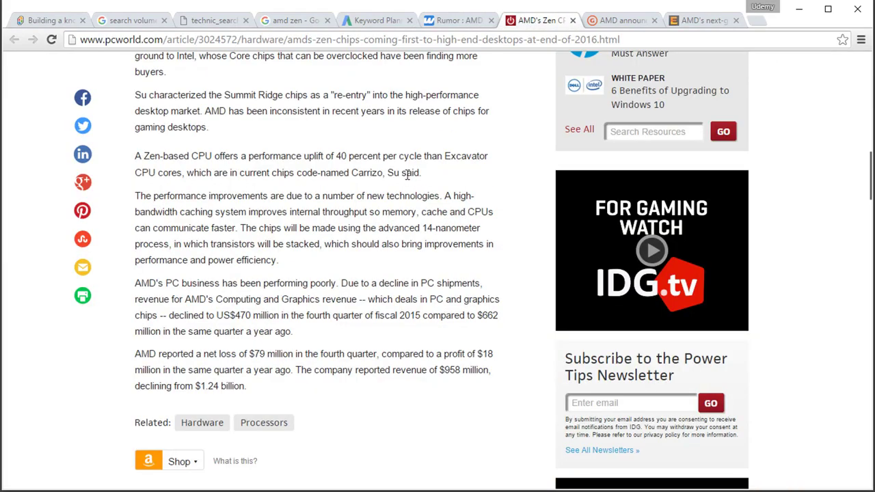
left_click(616, 22)
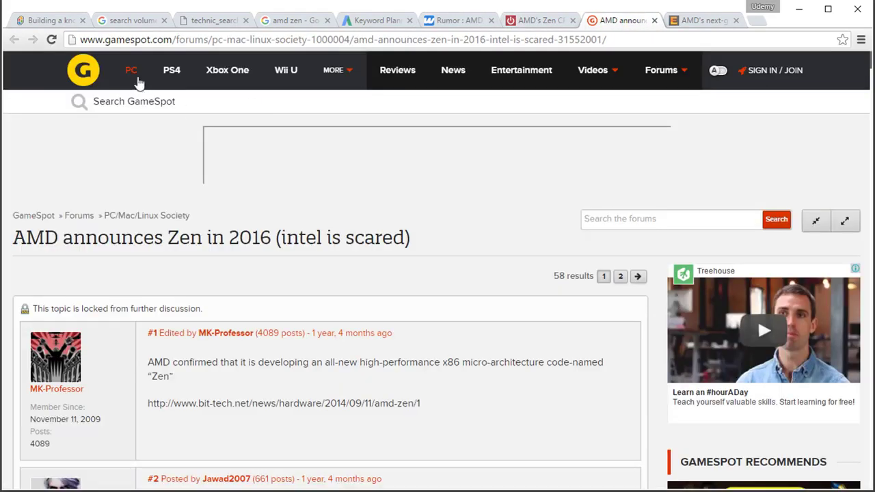
key("ctrl+4")
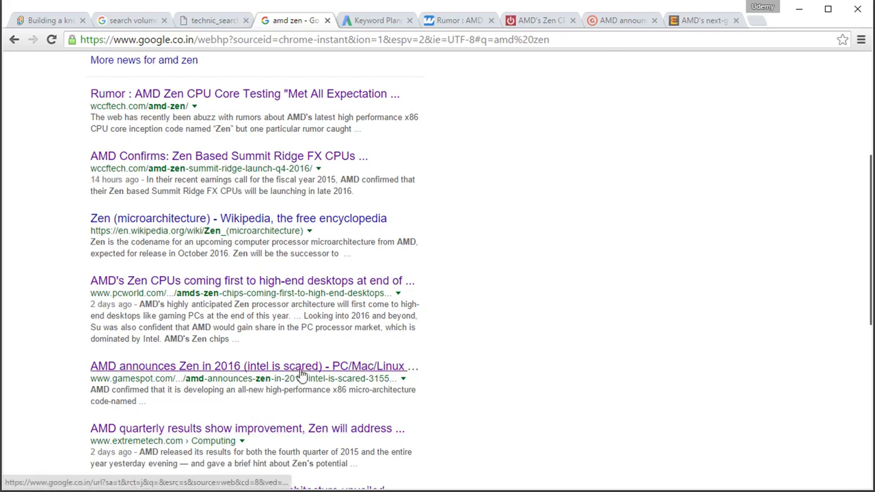
Read through the opening post and replies in the GameSpot forum thread about AMD announcing Zen to judge its content
left_click(624, 22)
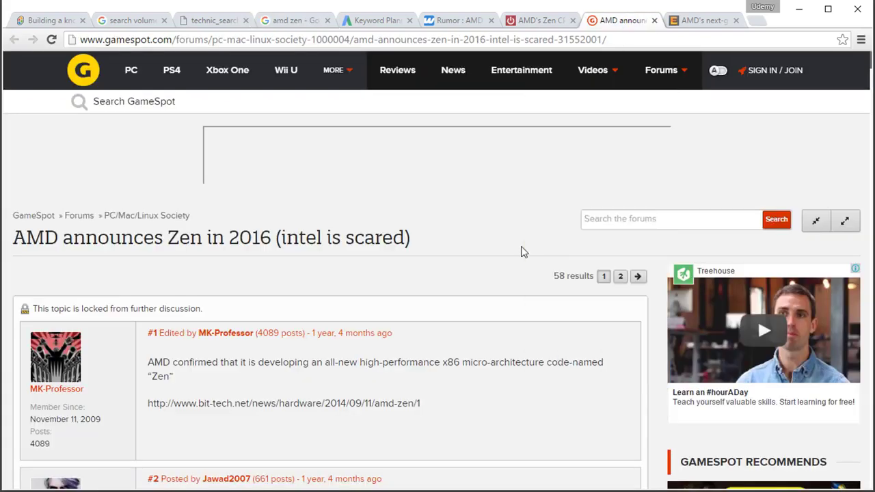
scroll(519, 250, "down", 2)
scroll(523, 251, "down", 10)
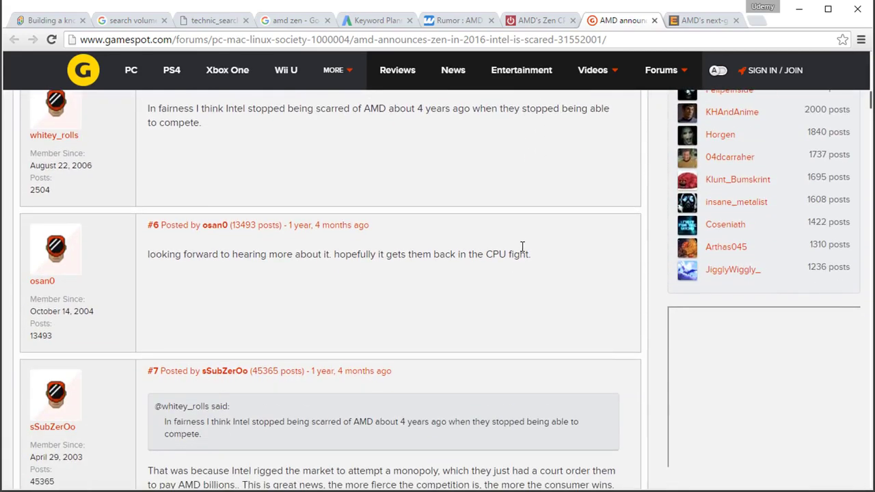
scroll(317, 262, "down", 3)
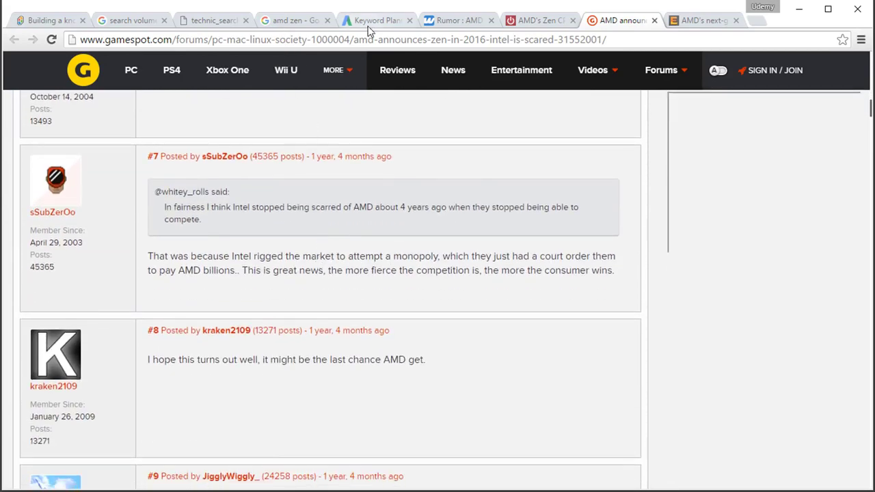
Check the order of the "amd zen" results in Google again and bring up Keyword Planner for the site-name search volumes
left_click(270, 24)
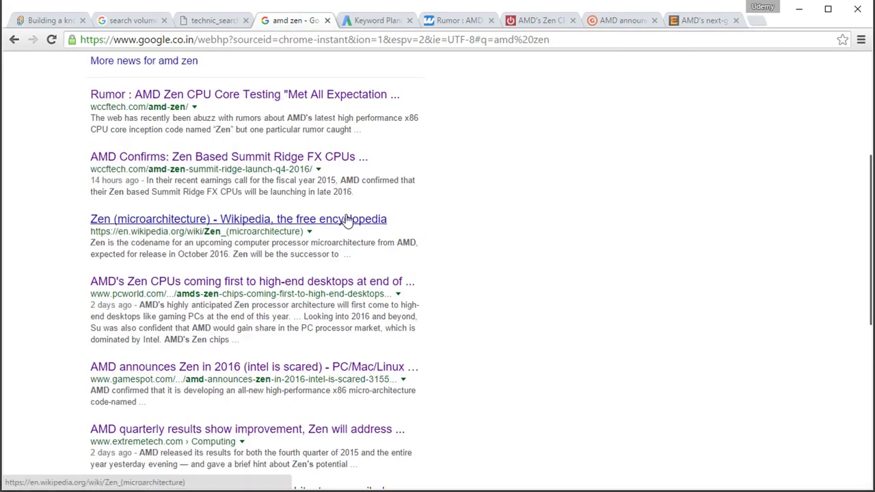
scroll(348, 221, "up", 3)
scroll(348, 221, "down", 2)
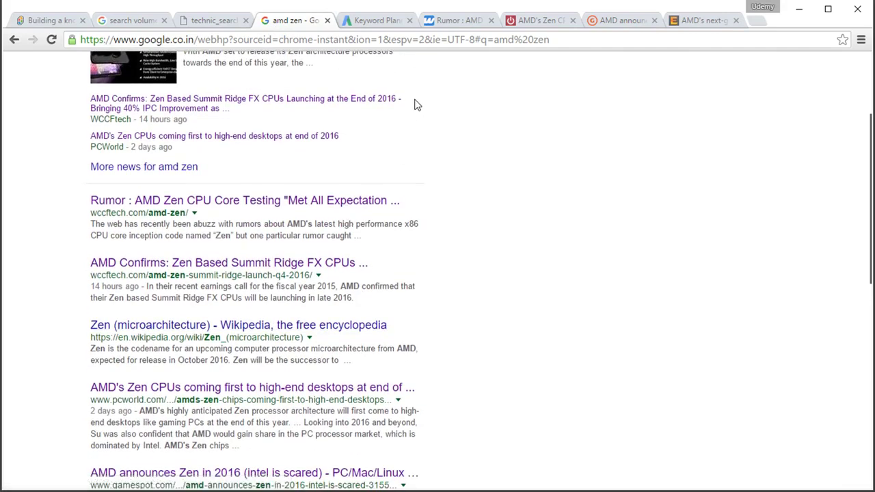
left_click(367, 23)
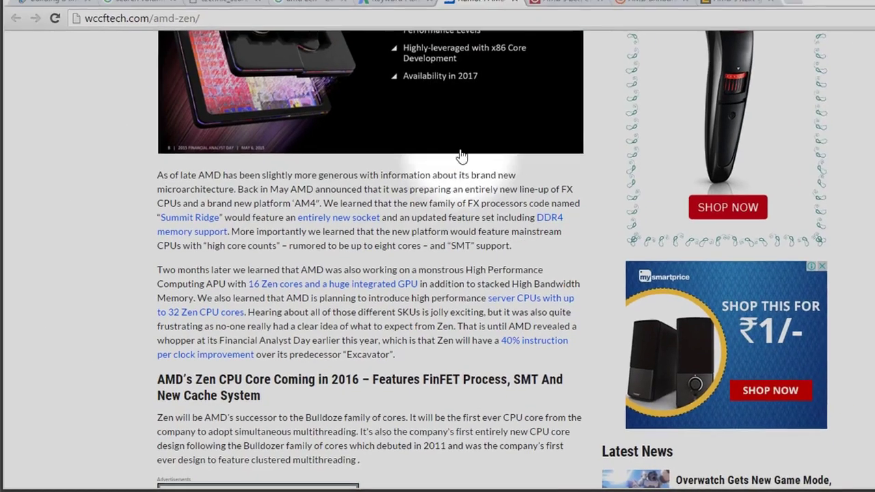
Skim the WCCFtech article again from the headline to the section on FinFET process, SMT and new cache system
scroll(432, 277, "up", 9)
scroll(433, 277, "up", 2)
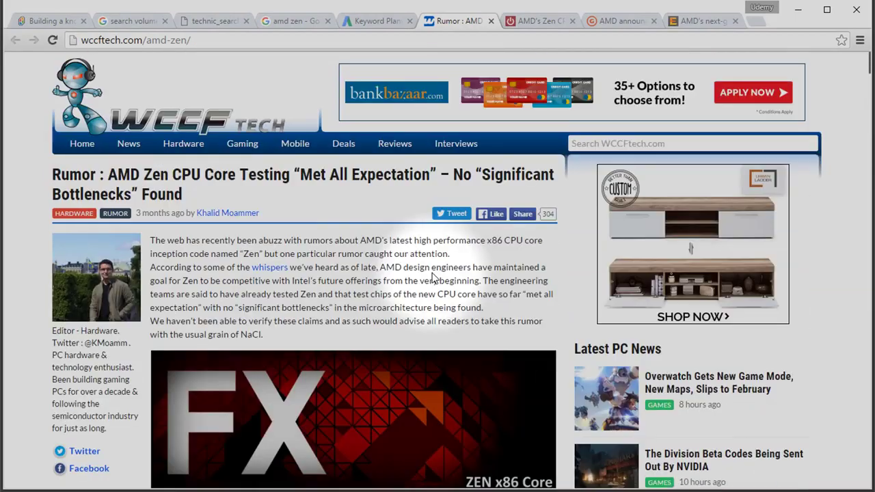
scroll(432, 277, "down", 10)
scroll(434, 274, "down", 2)
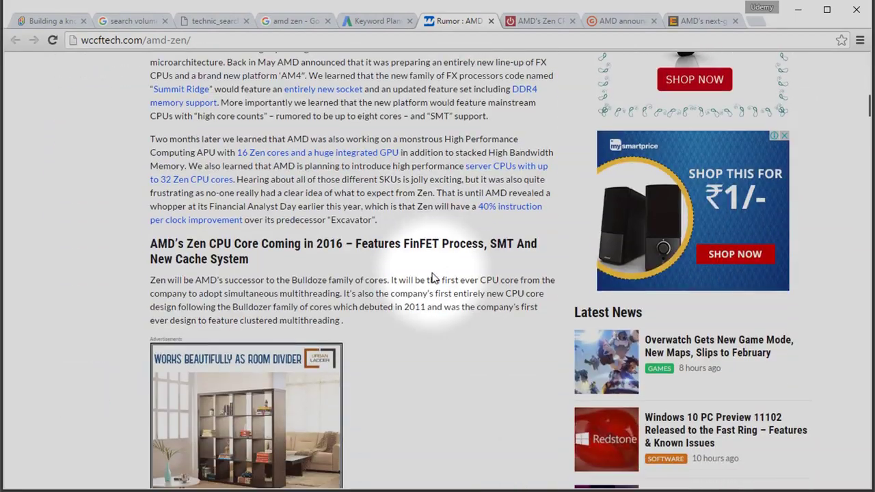
Skim the PCWorld article from its headline to the author note, and go back to its place in the "amd zen" results
left_click(534, 21)
scroll(483, 231, "up", 12)
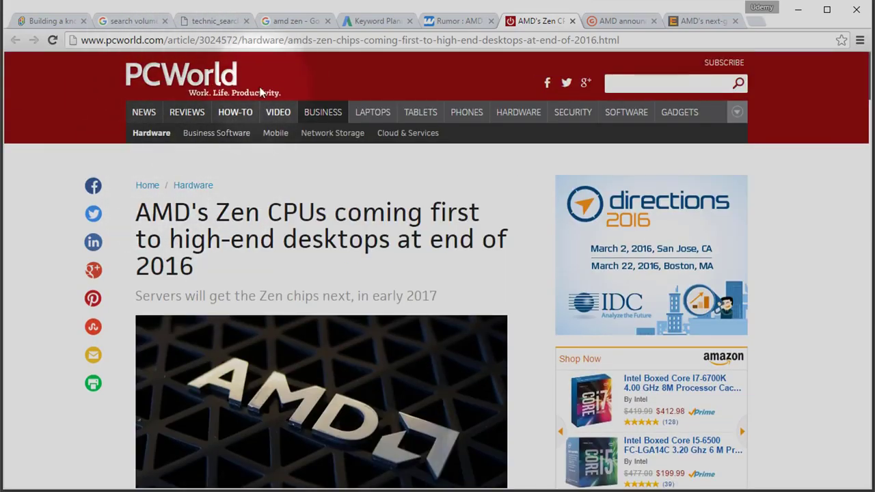
scroll(352, 185, "down", 20)
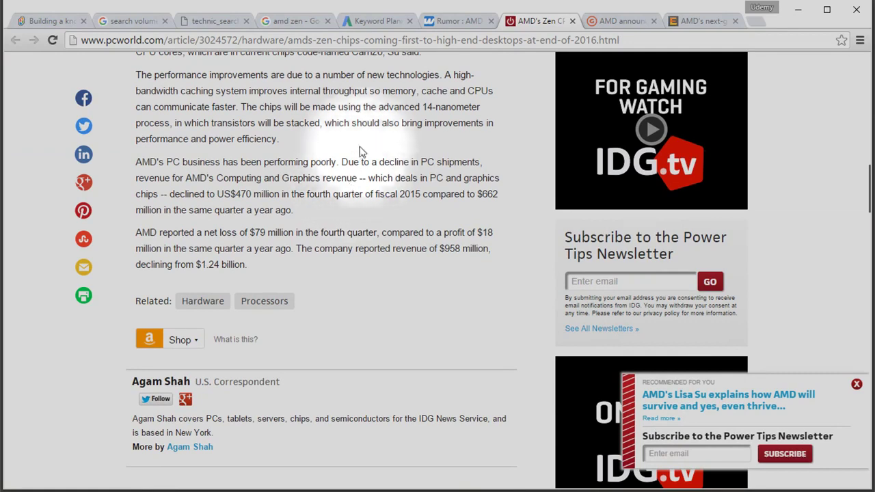
left_click(292, 20)
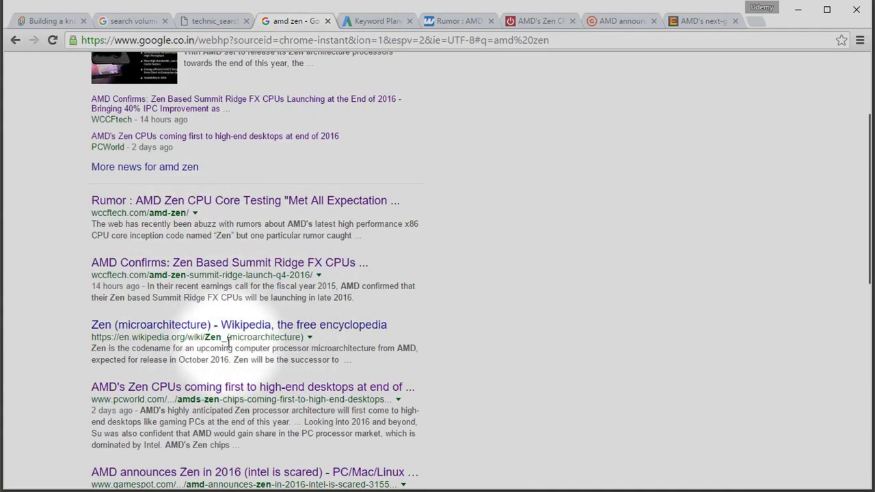